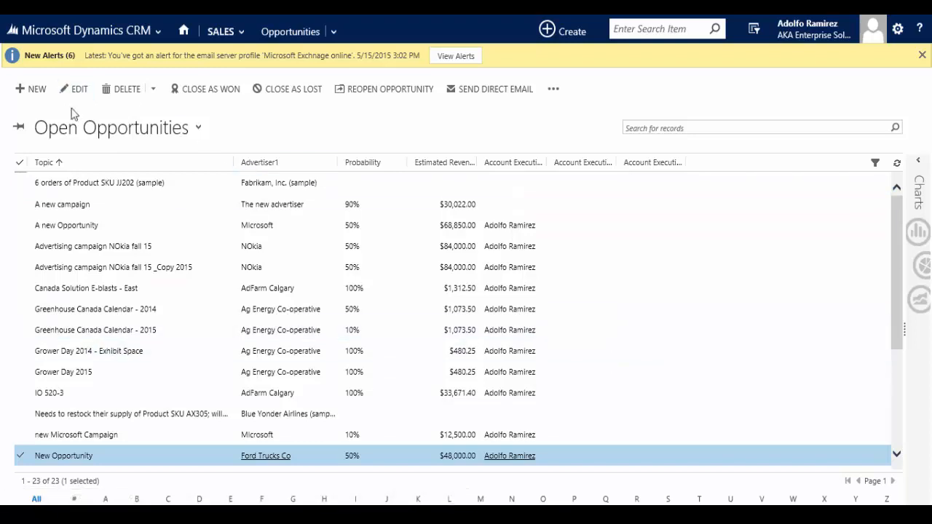
Create a new opportunity with the topic "Sample Opportunity" and choose its opportunity type
click(29, 91)
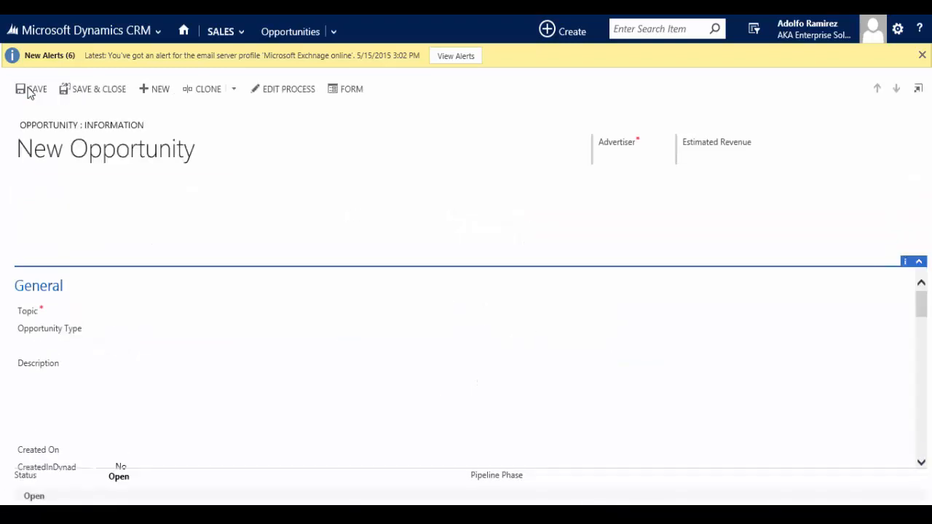
click(139, 312)
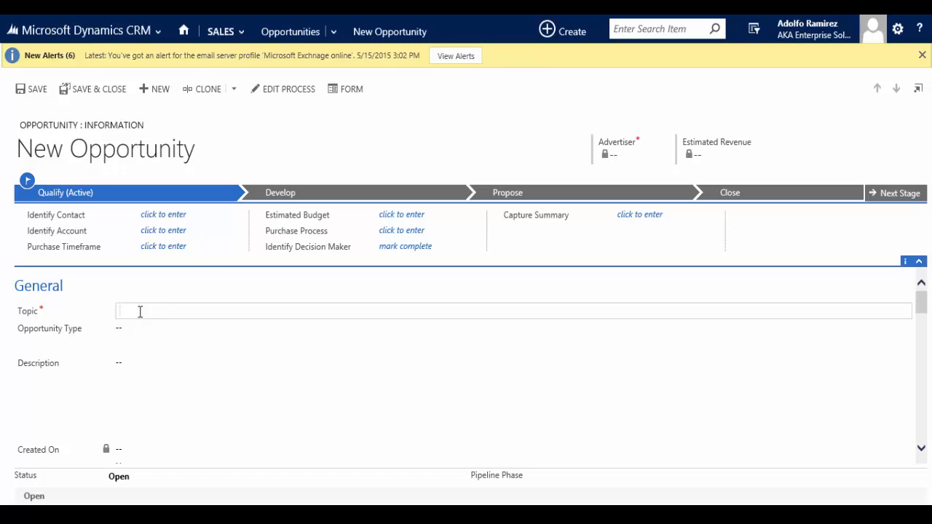
text(Sample Opportunity)
click(133, 328)
click(140, 360)
Set the opportunity's probability to 10% in the forecast information
scroll(184, 385, down, 5)
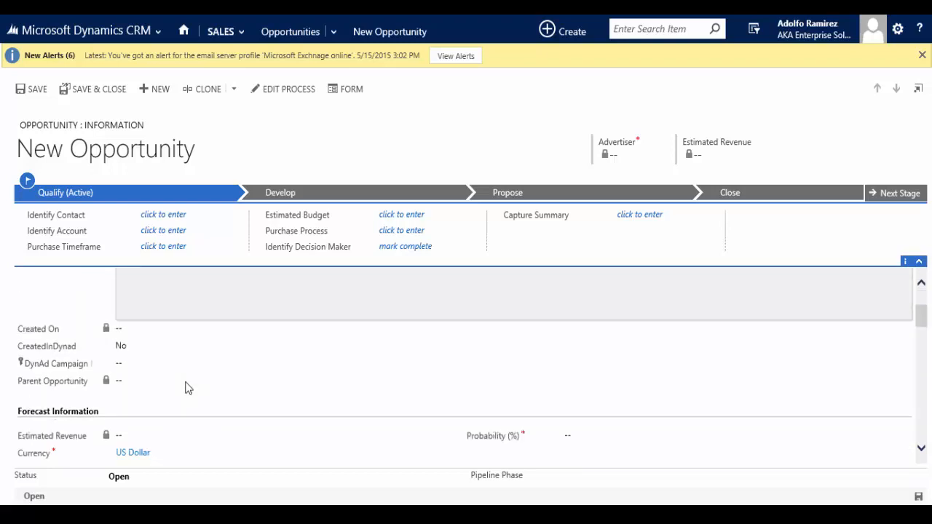
click(575, 378)
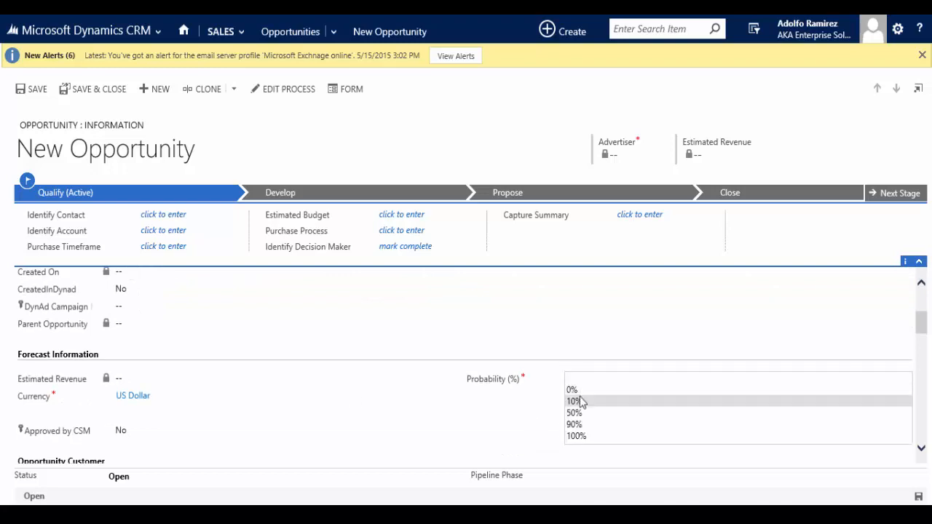
click(580, 400)
Set the opportunity's advertiser to Microsoft and select the contact with the Microsoft e-mail address as advertiser primary contact
scroll(411, 424, down, 2)
click(266, 397)
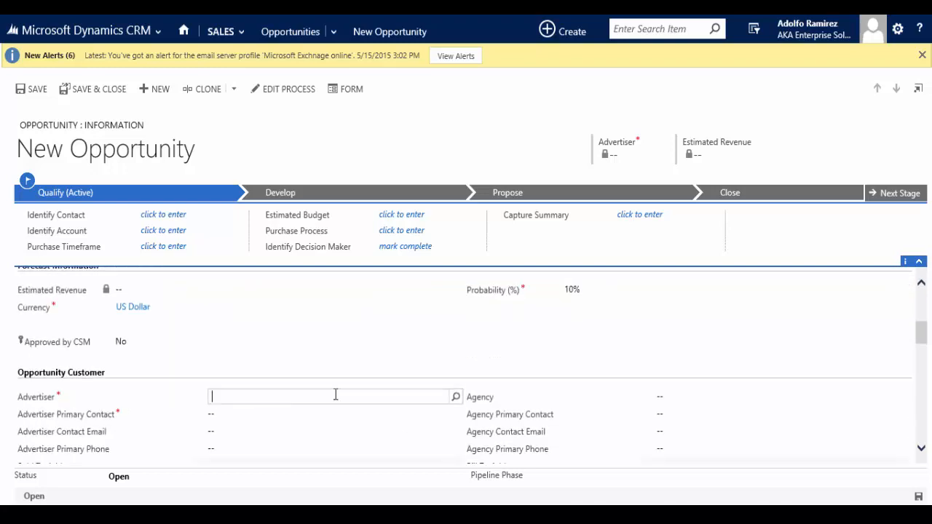
click(456, 399)
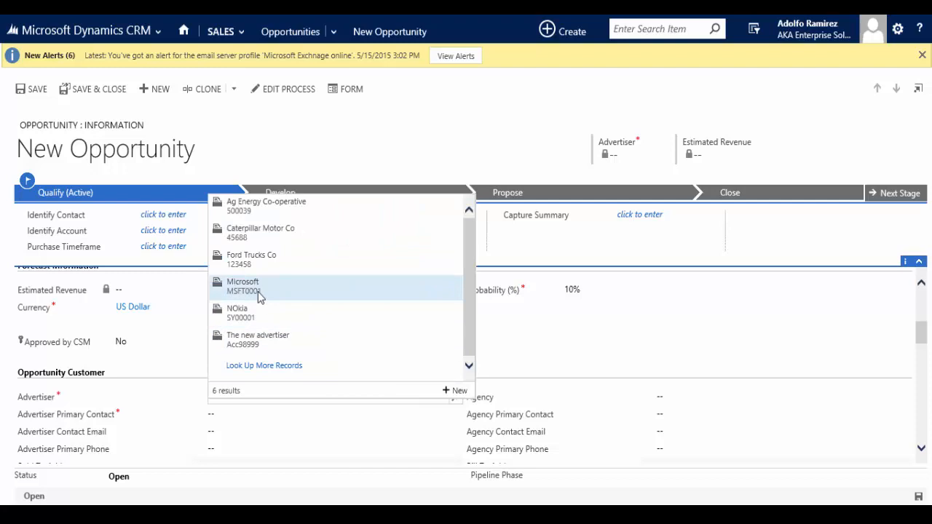
click(259, 295)
click(457, 421)
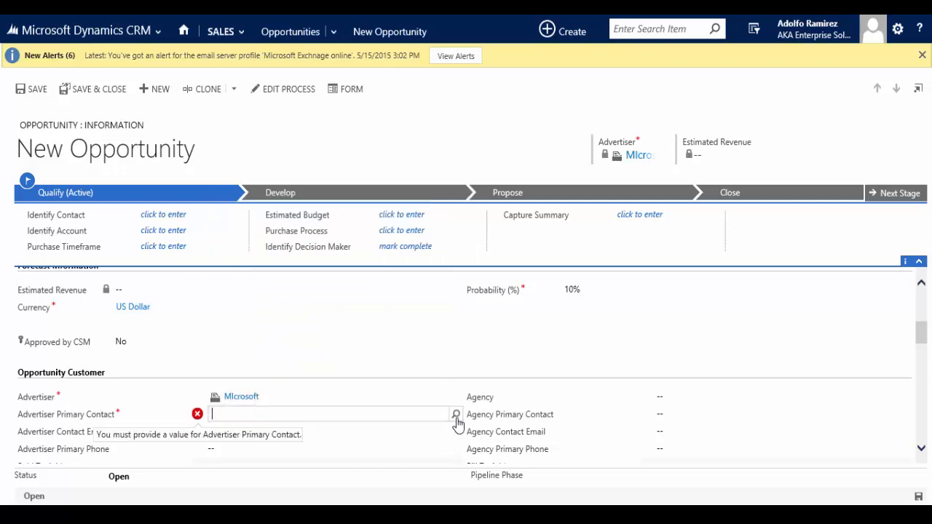
click(456, 415)
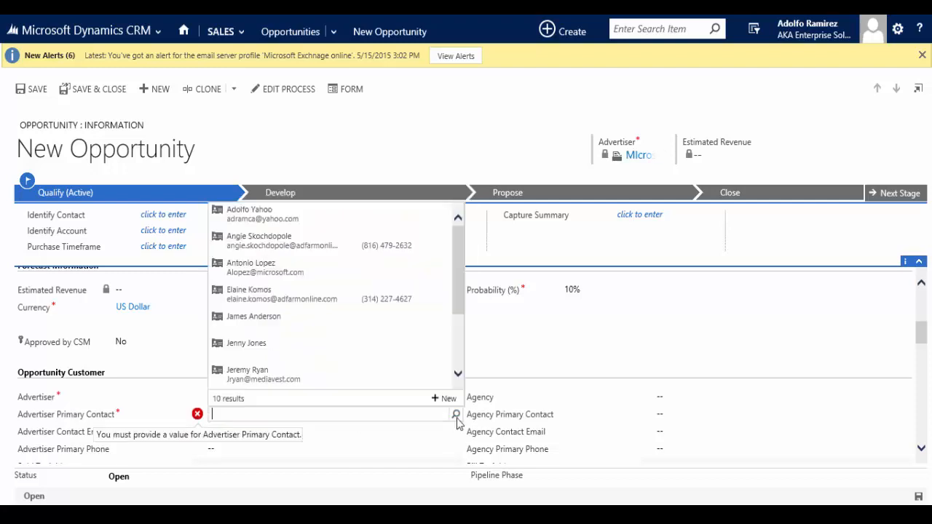
click(299, 272)
Set the opportunity's agency to MediaVest
click(896, 397)
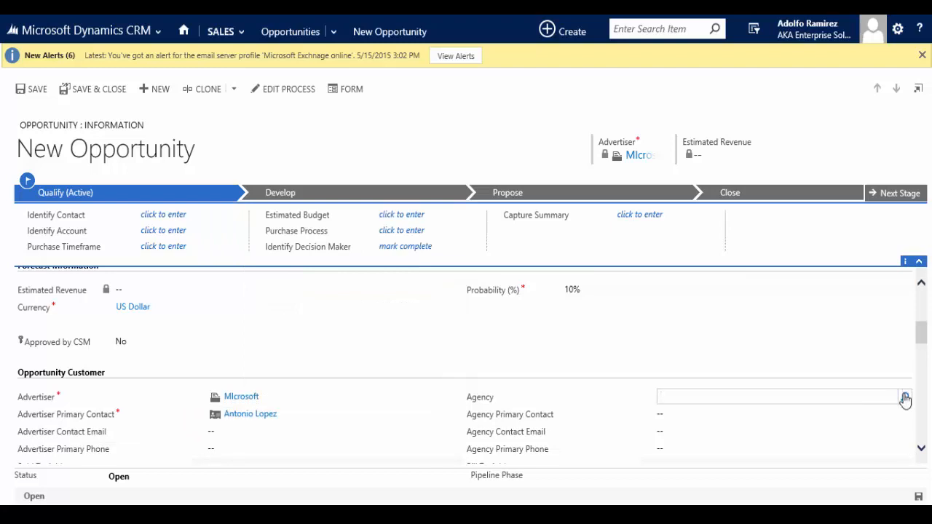
click(905, 397)
click(678, 413)
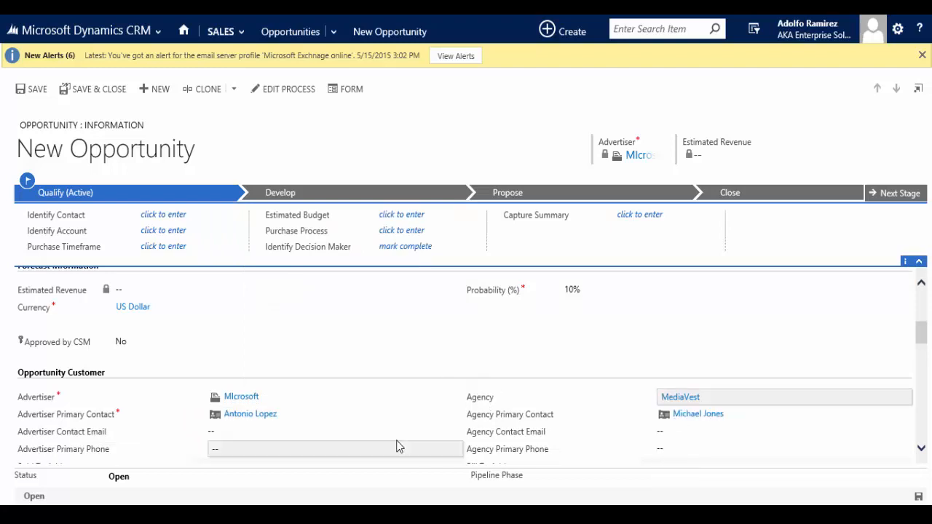
Set the opportunity campaign dates to start on 06/30/2015 and end on 08/31/2015
scroll(394, 410, down, 3)
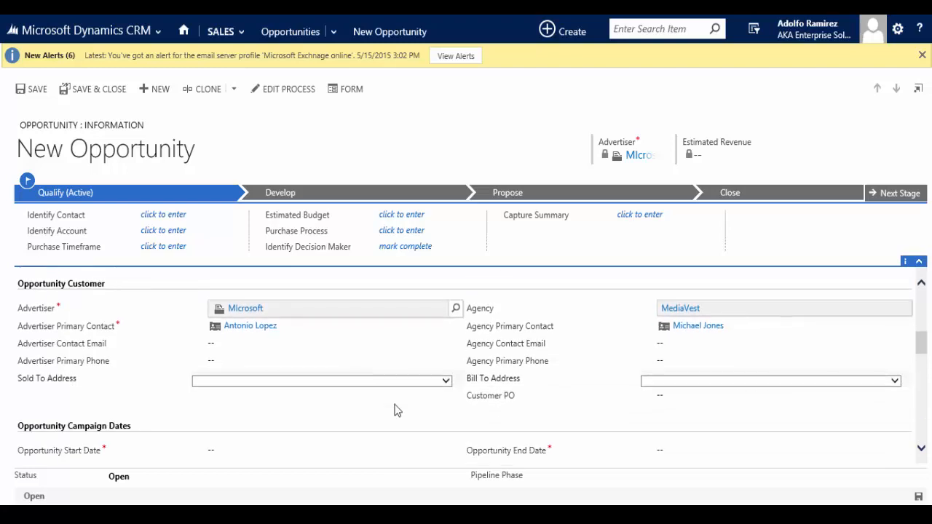
scroll(230, 401, down, 2)
click(225, 389)
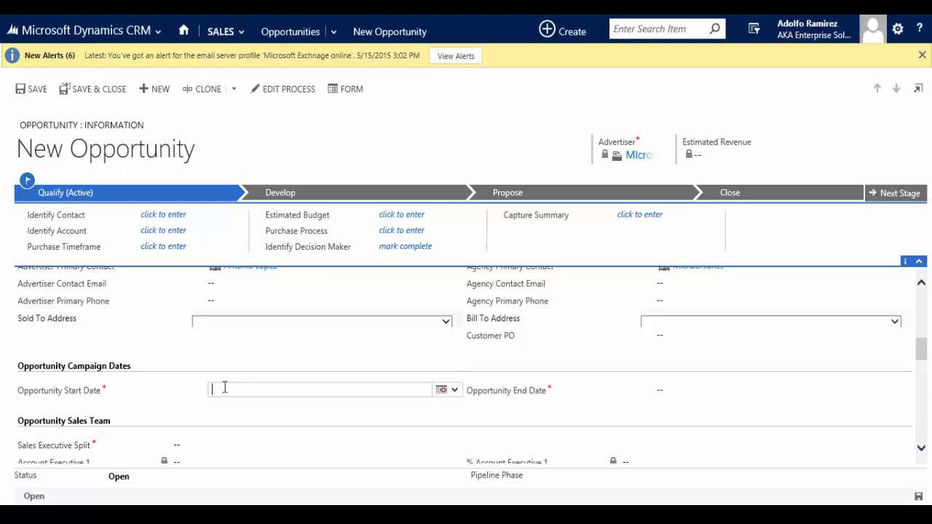
text(06/30/15)
key(Tab)
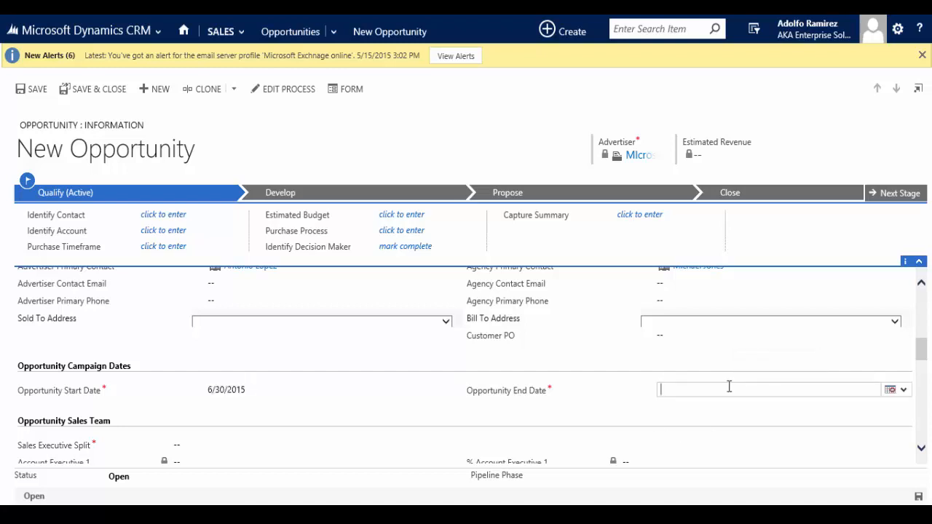
text(08/31/2015)
key(Tab)
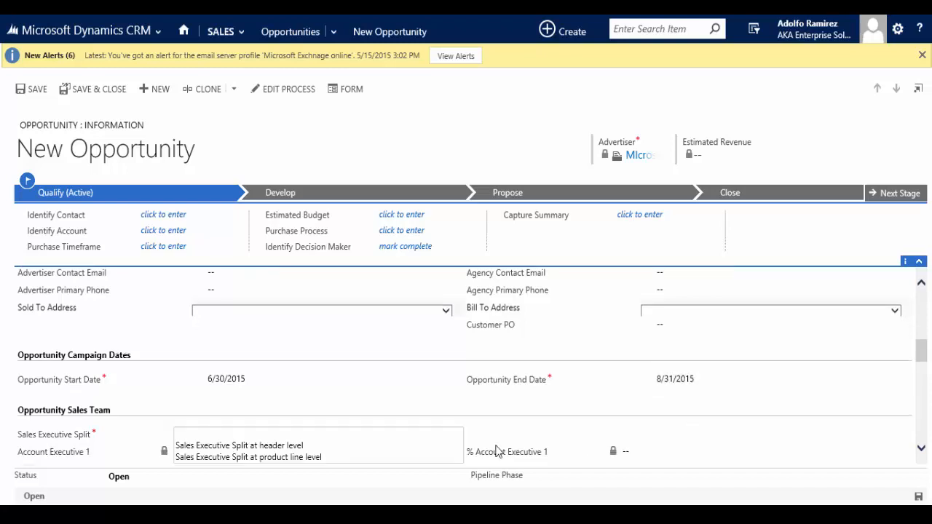
Set the sales executive split to "Sales Executive Split at header level" and save the opportunity
click(413, 437)
scroll(413, 437, down, 3)
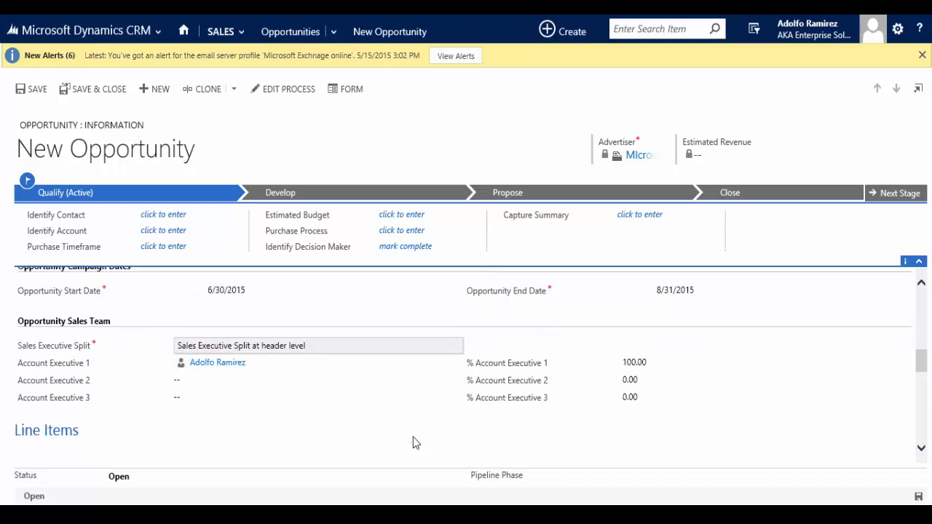
click(33, 89)
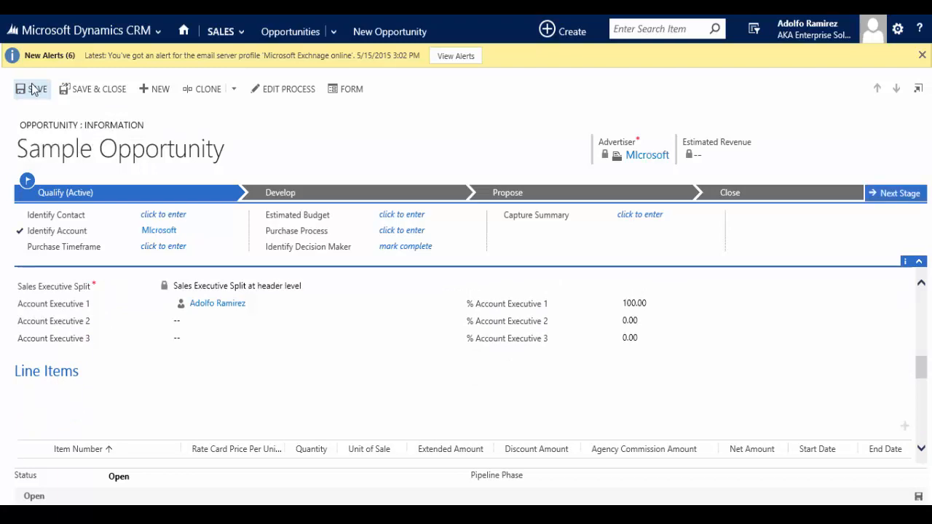
Add a line item to the opportunity with media type Print and media ID Forbes
scroll(327, 323, down, 1)
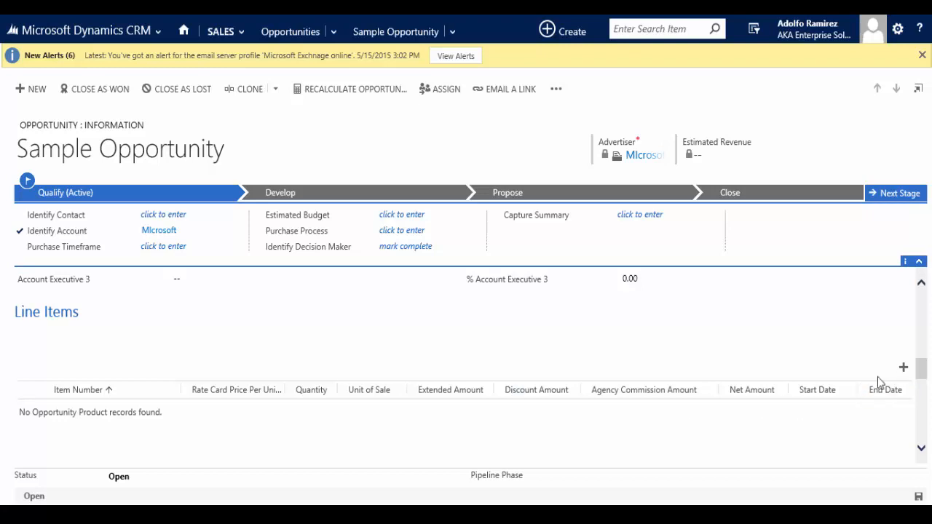
click(904, 370)
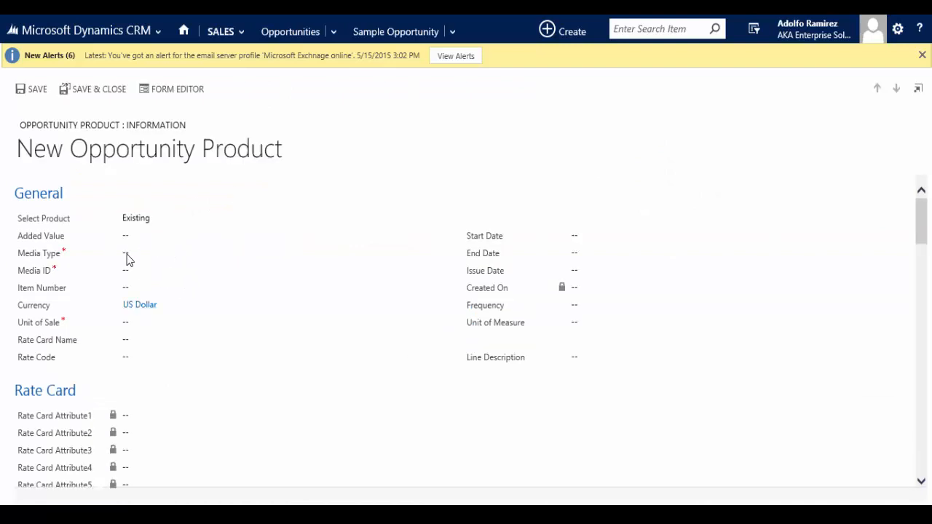
click(127, 254)
click(145, 266)
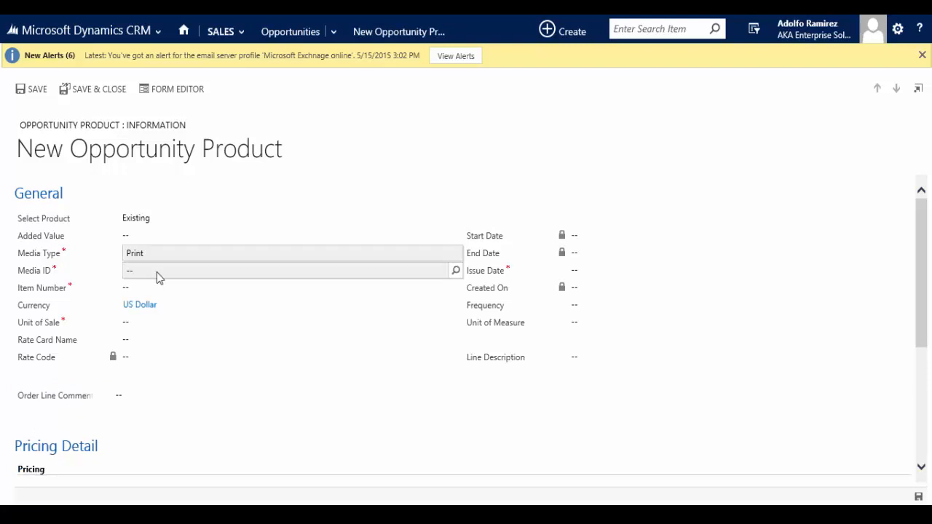
click(175, 270)
click(456, 270)
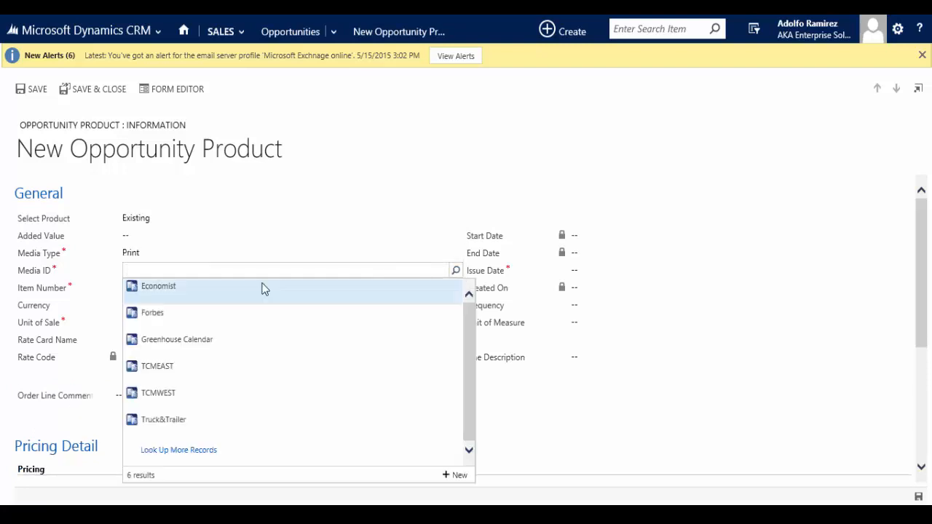
click(154, 314)
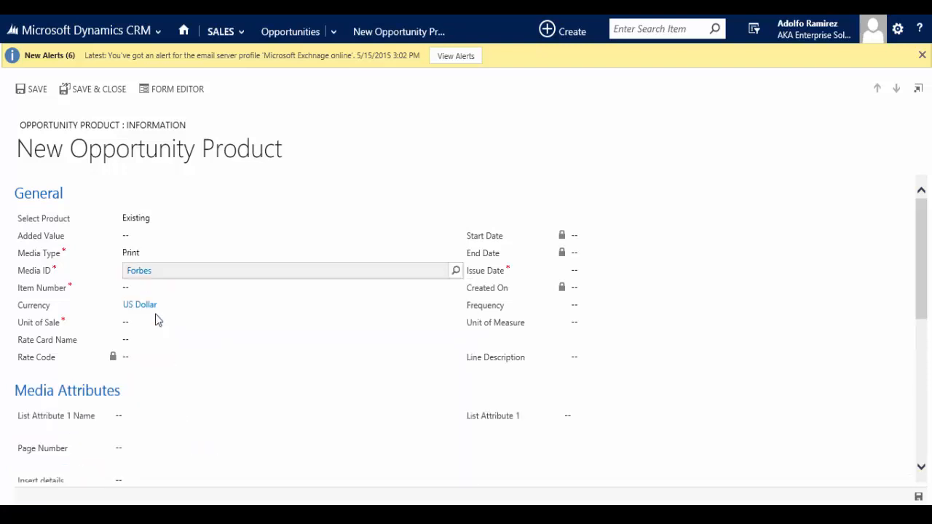
Set the line item's item number to Display Advertising and its unit of sale to Page
click(457, 294)
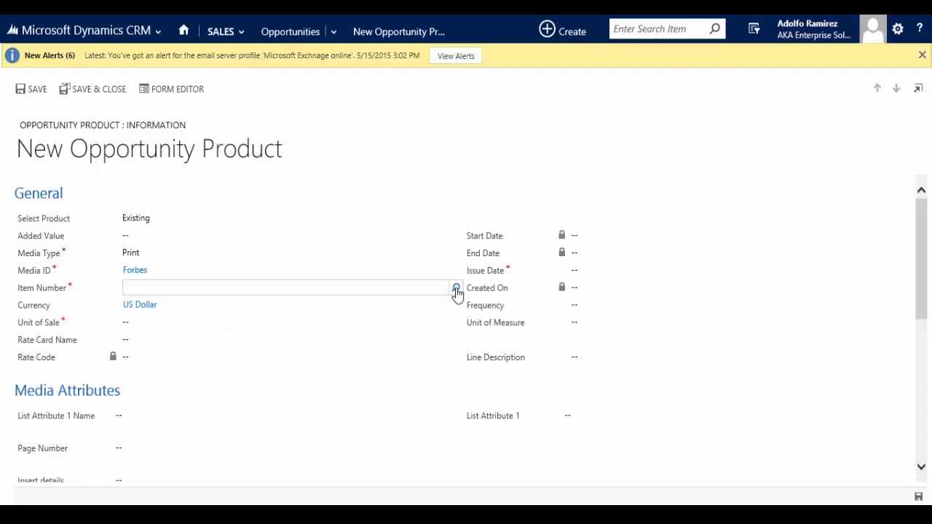
click(456, 290)
scroll(167, 386, down, 1)
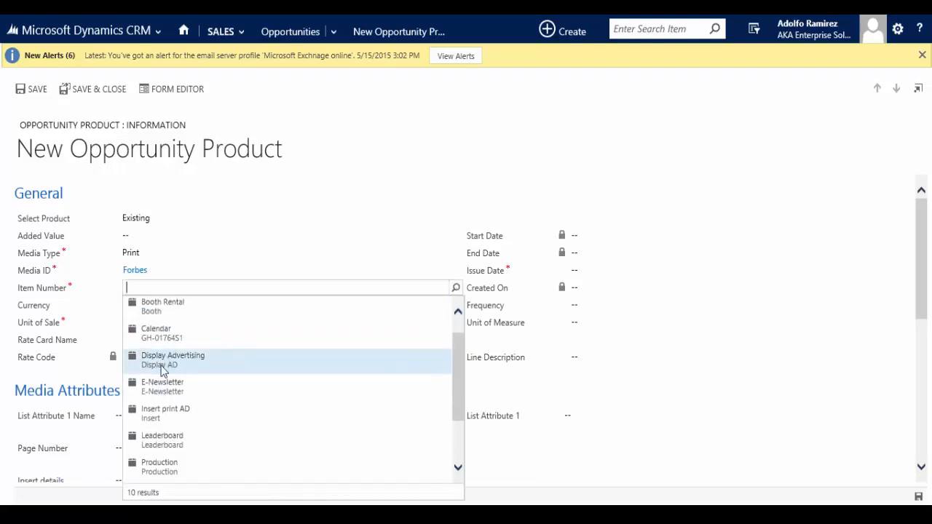
click(164, 364)
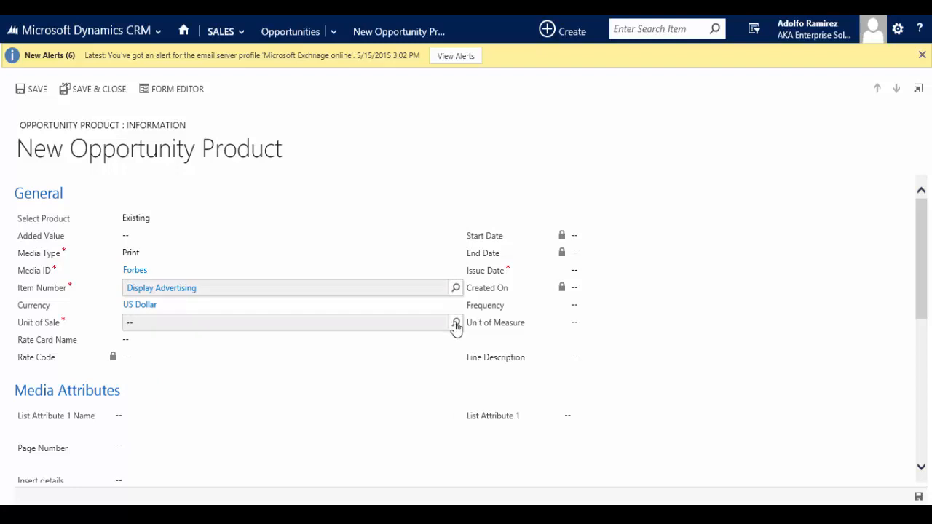
click(453, 327)
click(456, 325)
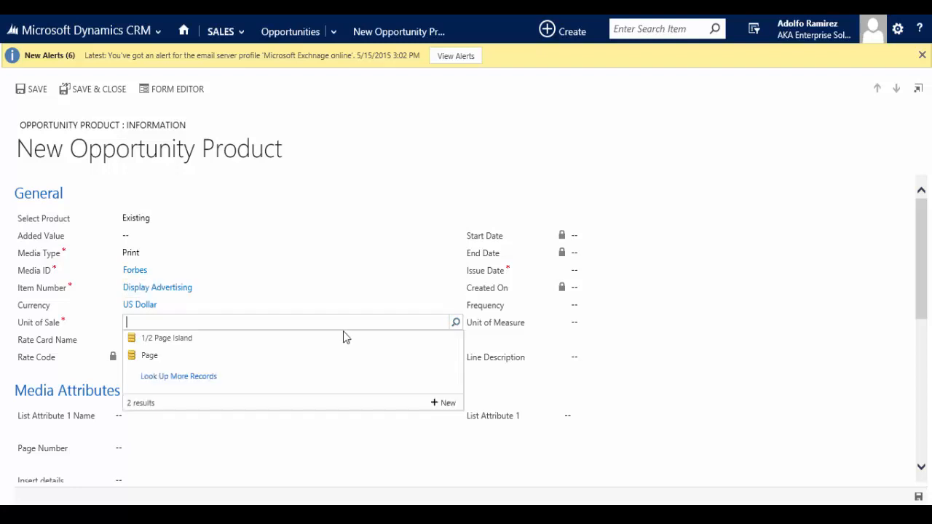
click(156, 361)
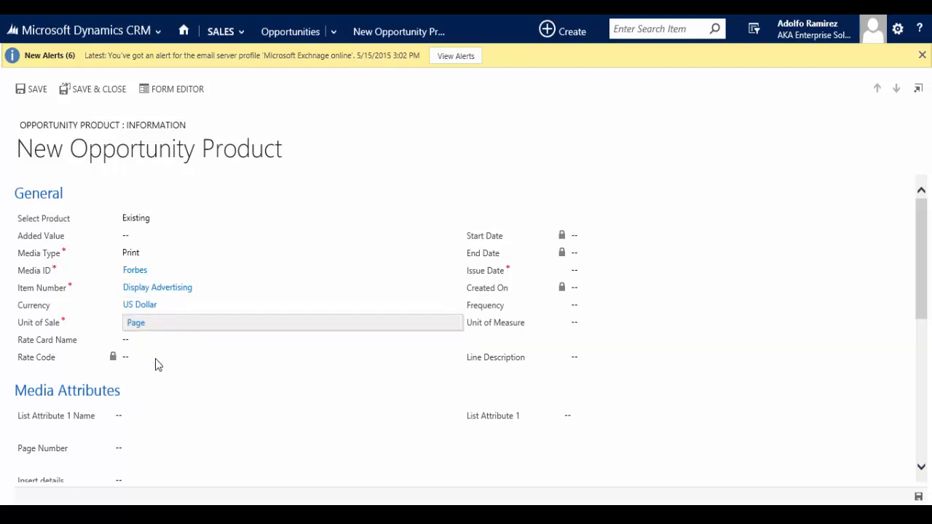
Set the line item's issue date to 7/1/2015
click(577, 271)
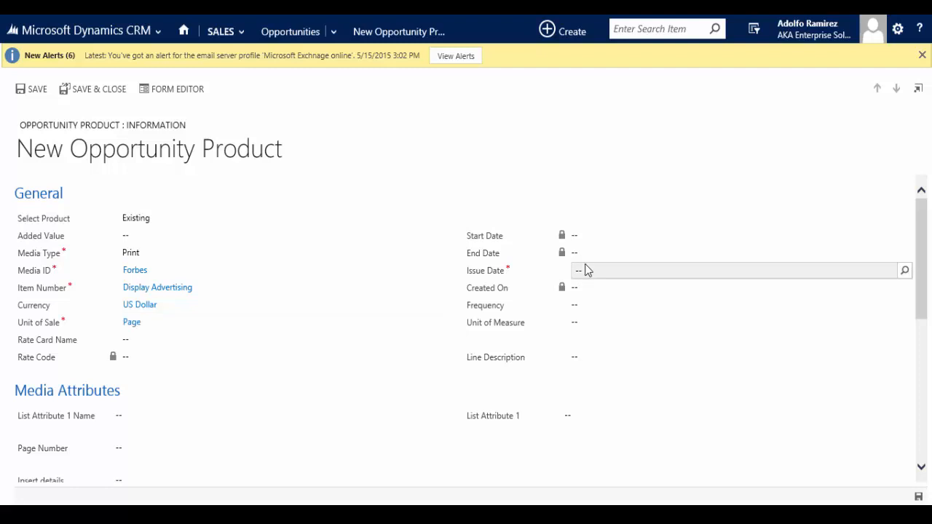
click(905, 271)
click(606, 297)
Set the line item's media attributes to the Business News section and page number 29A
scroll(417, 444, down, 3)
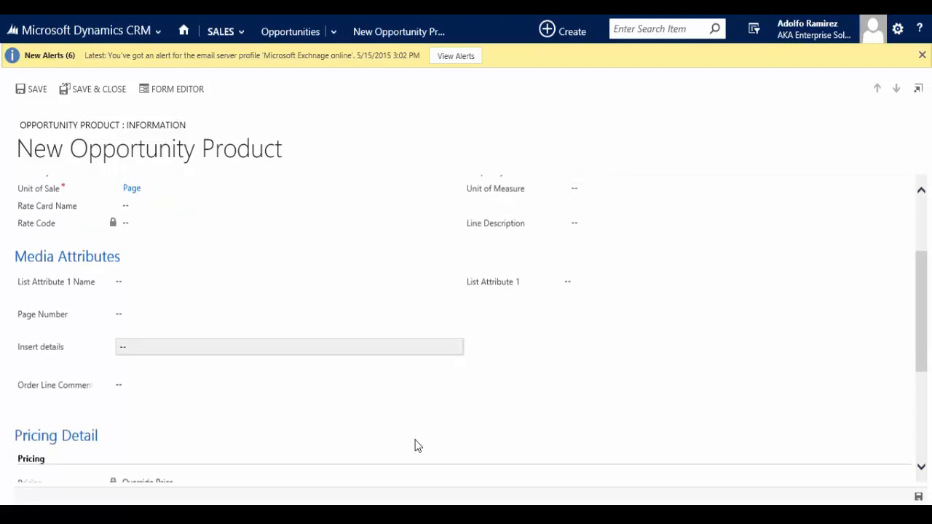
click(248, 277)
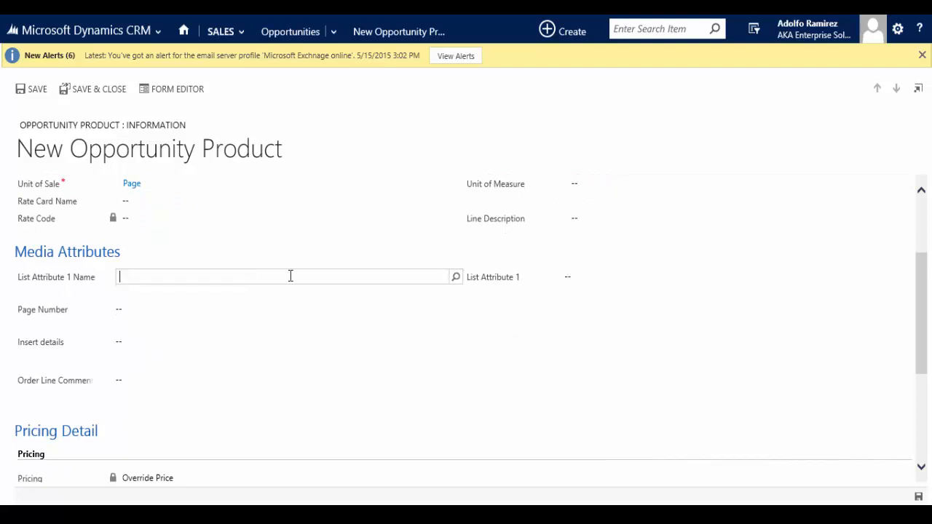
click(454, 278)
click(203, 298)
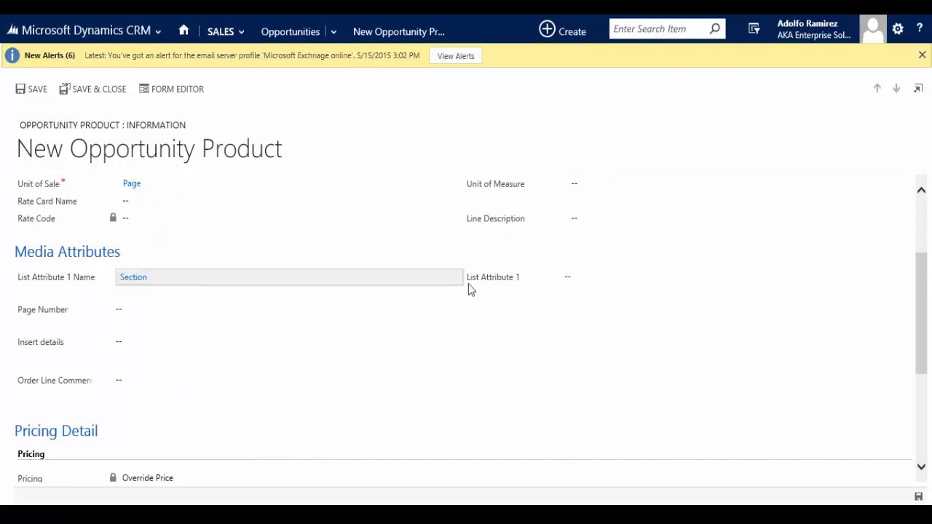
click(728, 277)
click(904, 276)
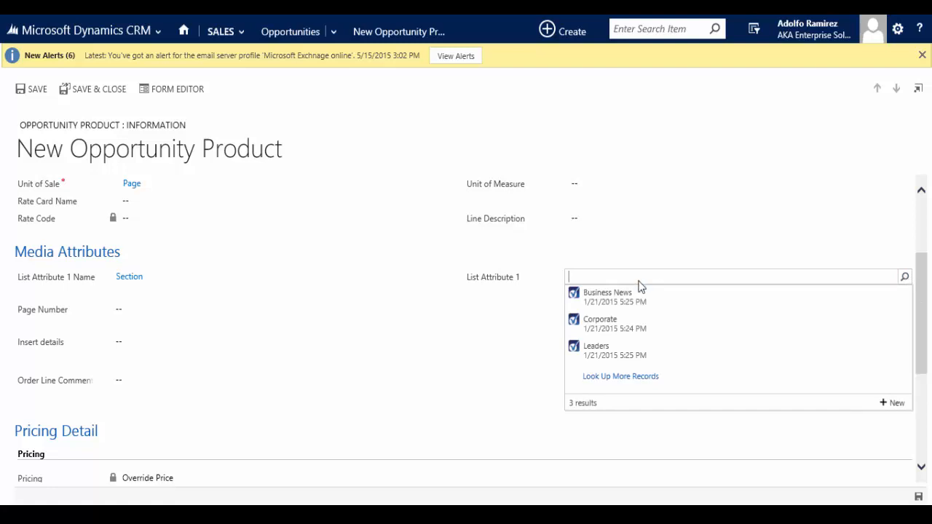
click(604, 299)
click(141, 309)
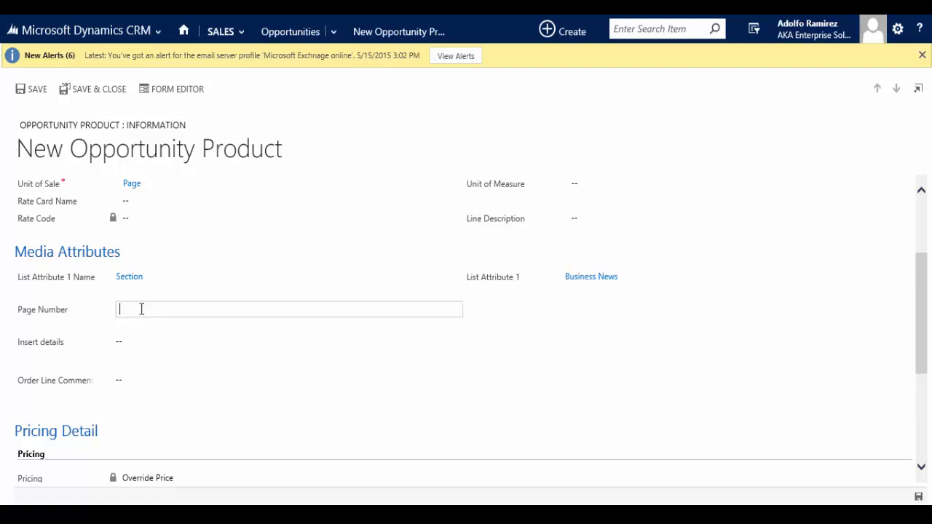
text(29A)
Set the print line item's rate card price per unit to $1,800 and its quantity to 1
scroll(144, 389, down, 3)
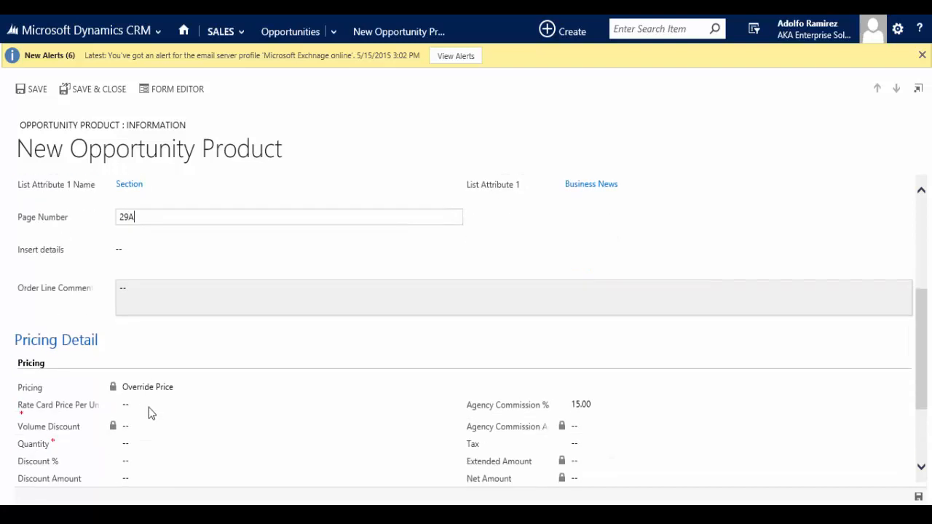
click(146, 359)
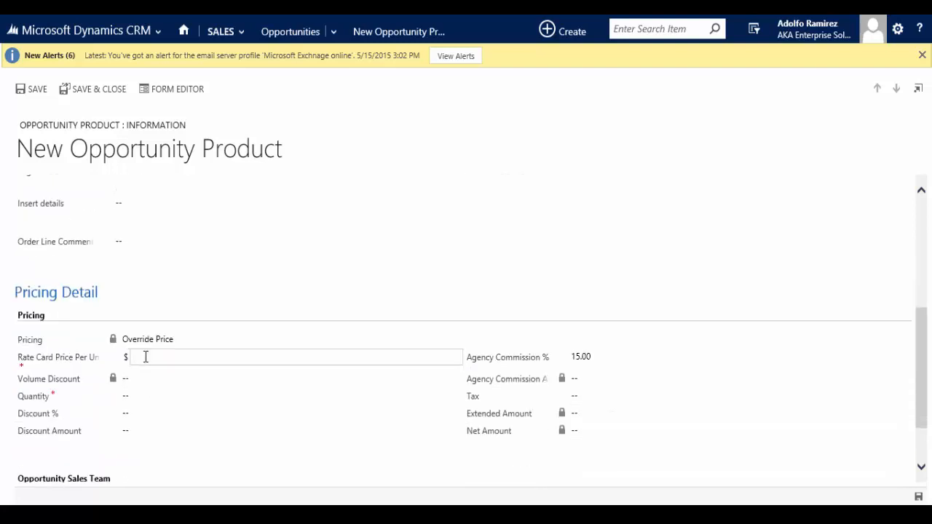
text(1800)
click(152, 396)
text(1)
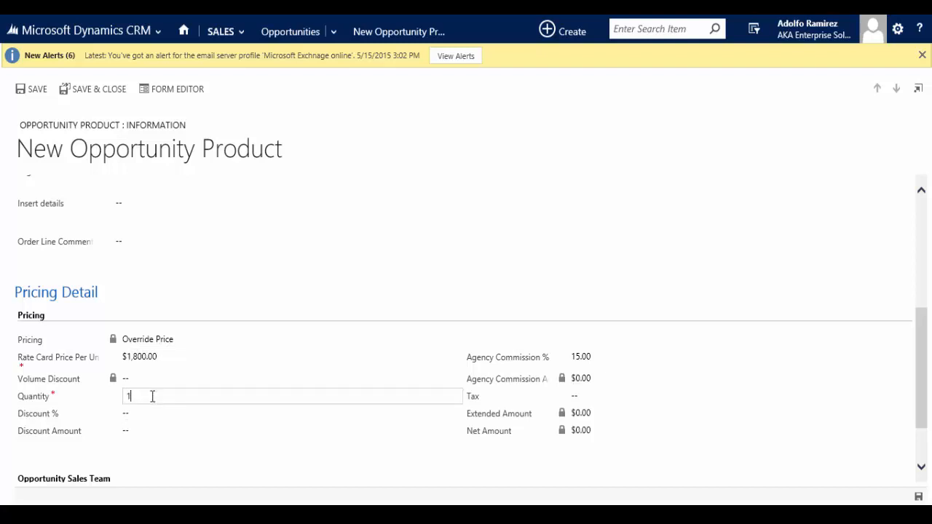
key(Tab)
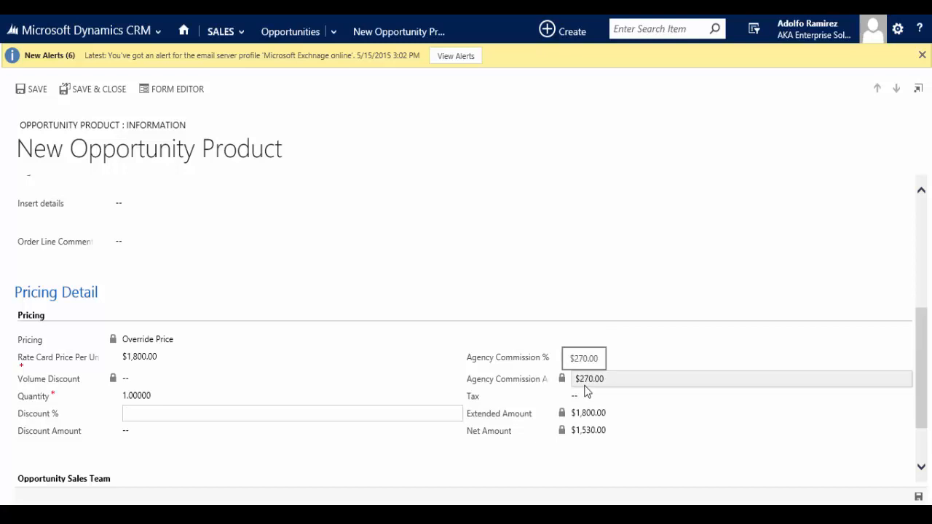
scroll(386, 419, down, 1)
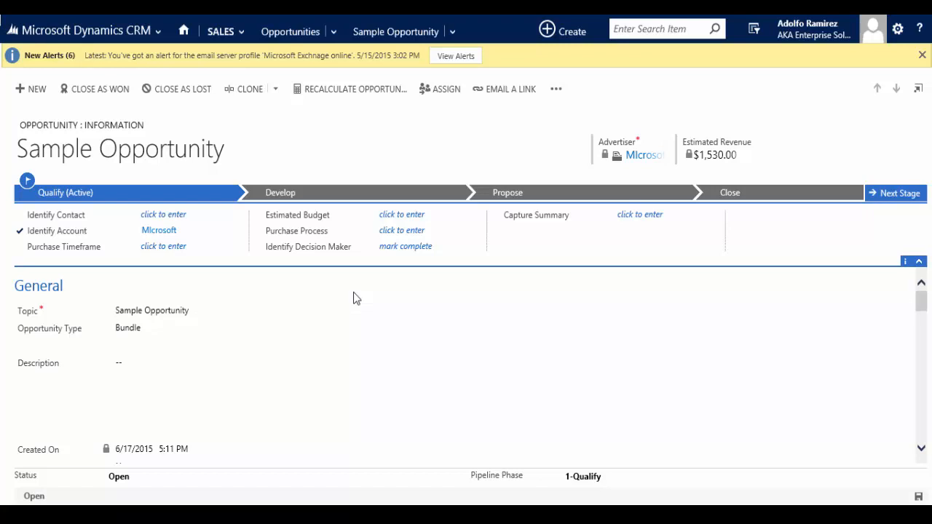
Add a second line item to the opportunity with media type Online and media ID Forbes.com
scroll(353, 293, down, 5)
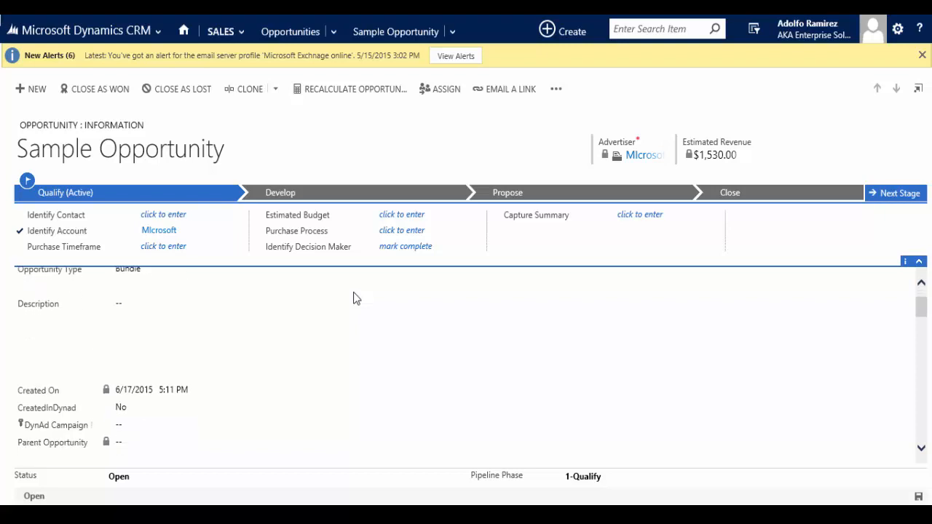
scroll(353, 298, down, 3)
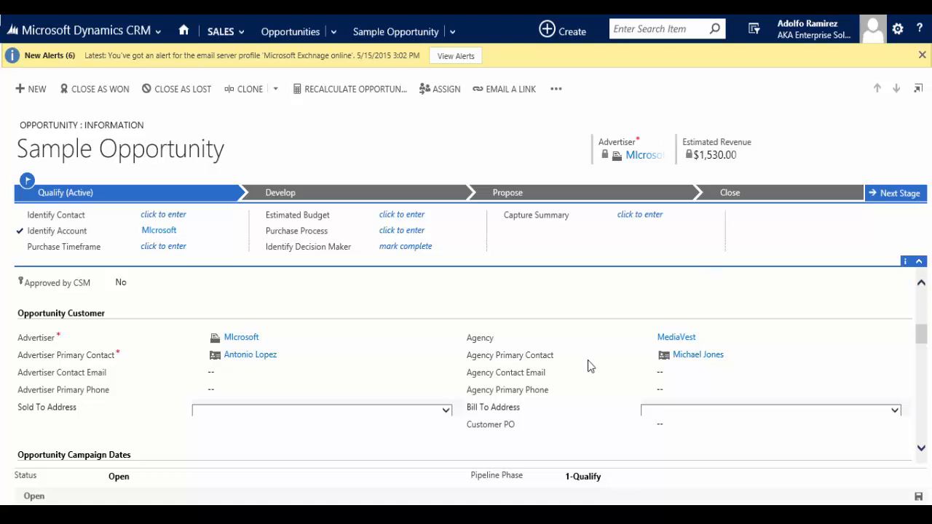
scroll(672, 386, down, 4)
scroll(693, 394, down, 2)
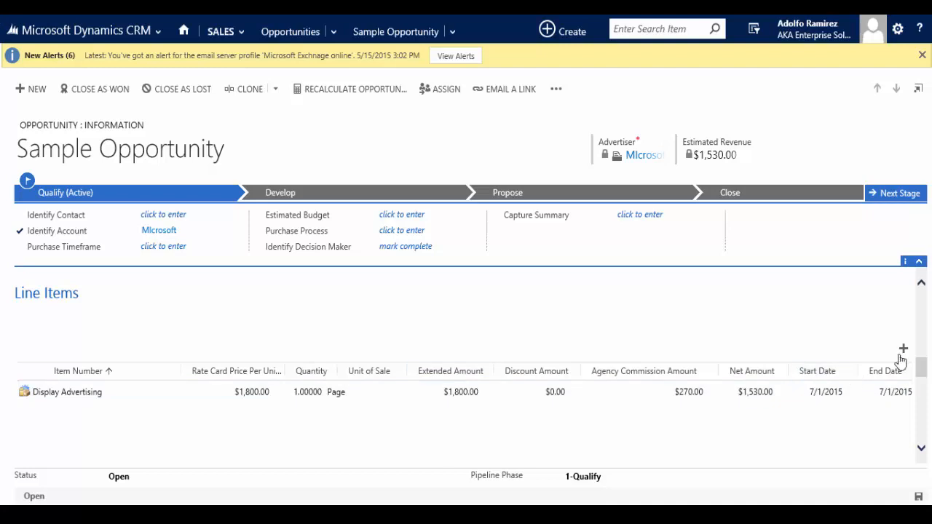
click(903, 350)
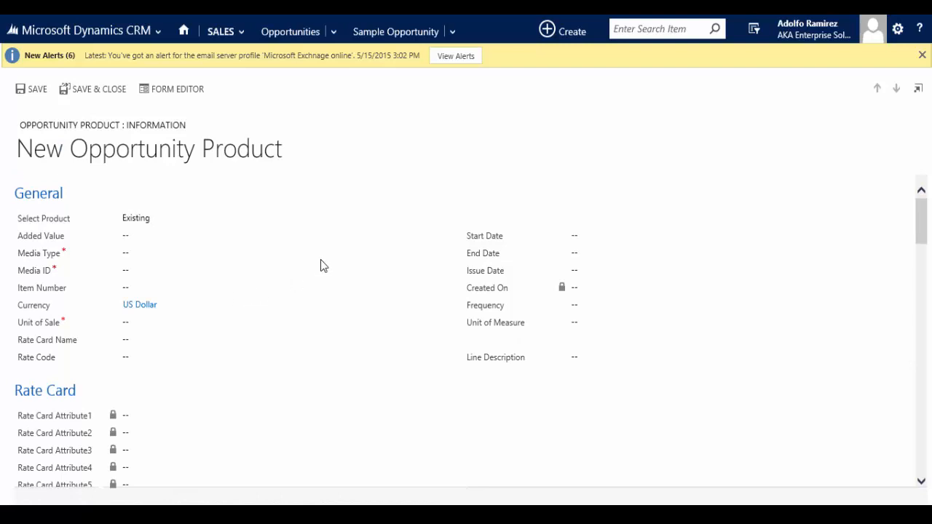
click(136, 253)
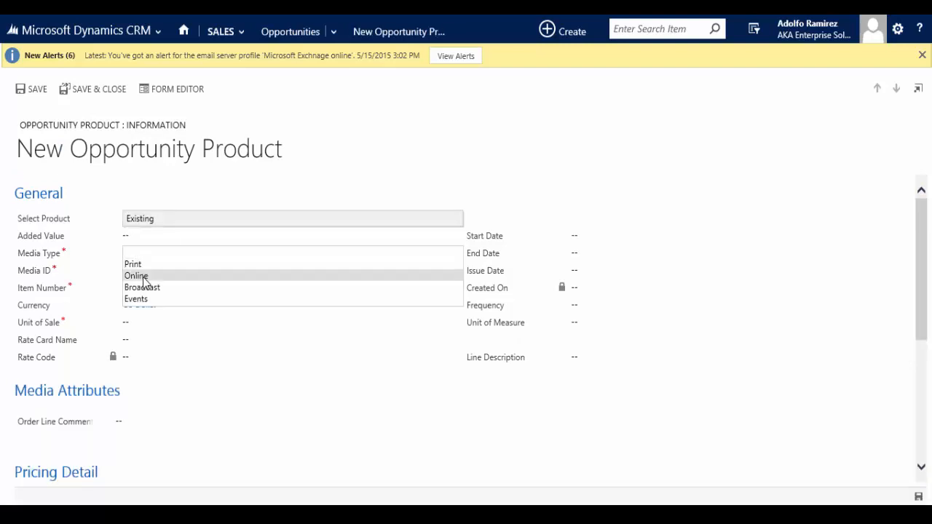
click(143, 279)
click(185, 271)
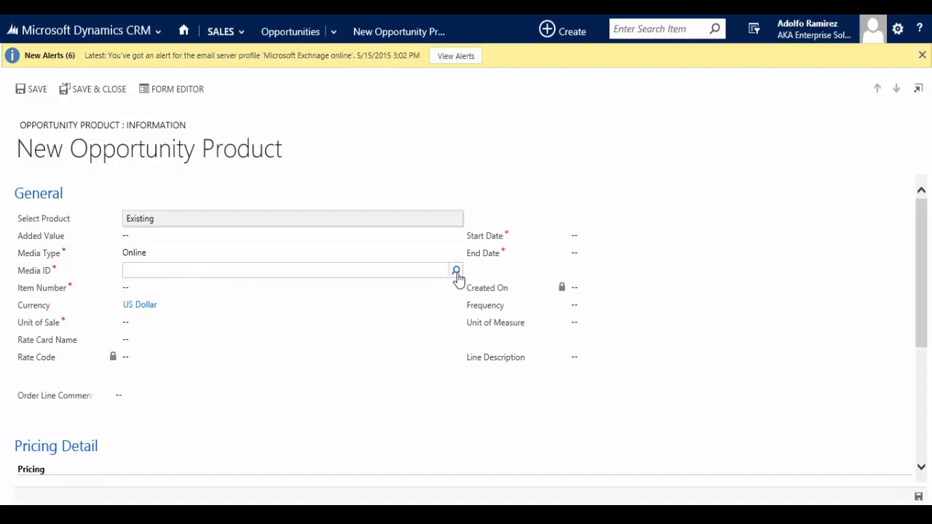
click(456, 272)
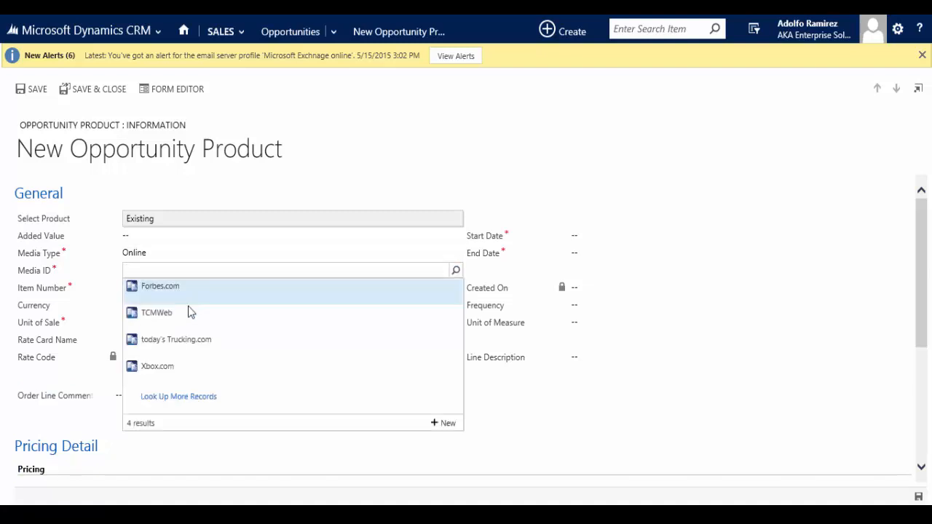
click(168, 287)
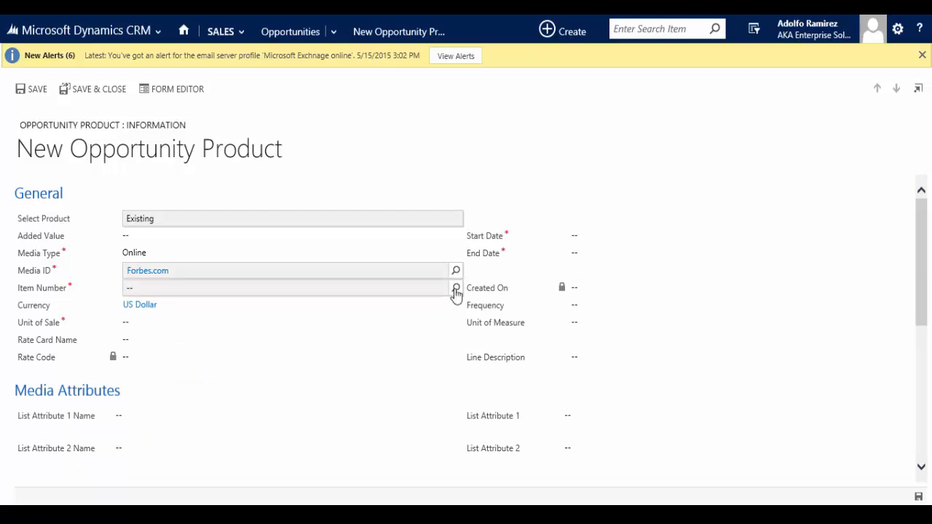
Set the online line item's item number to Banner AD and its unit of sale to CPM
click(456, 289)
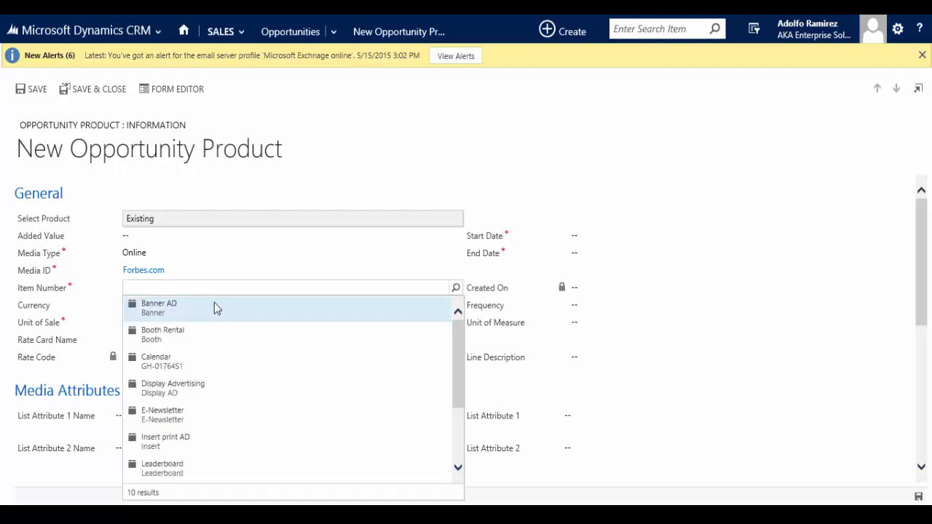
click(211, 303)
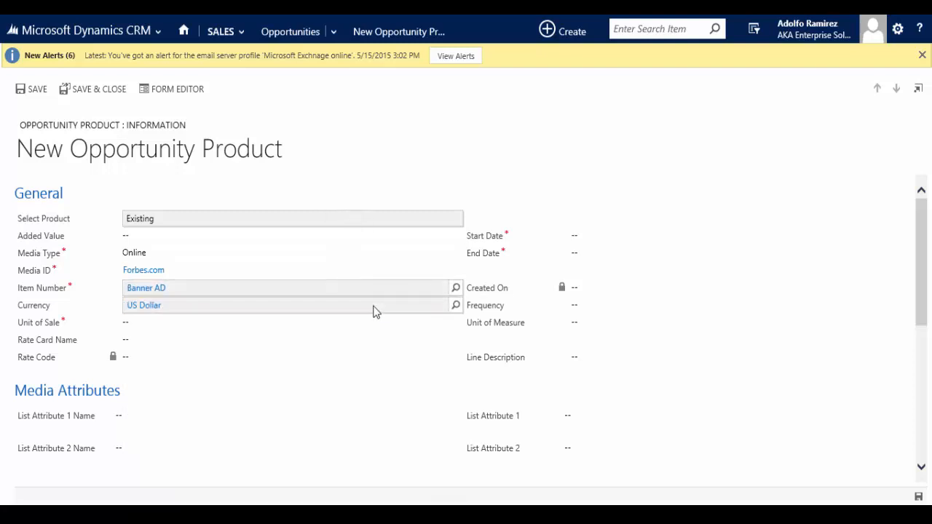
click(456, 327)
click(215, 339)
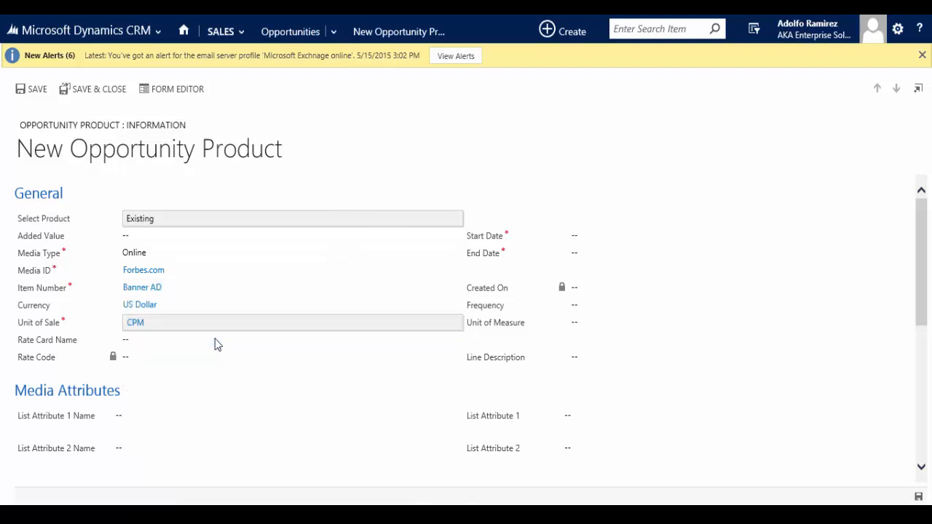
Set the banner line item's start date to 6/30/2015 and its end date to 7/31/2015
click(641, 234)
text(06/30/15)
key(Tab)
text(07/31/2015)
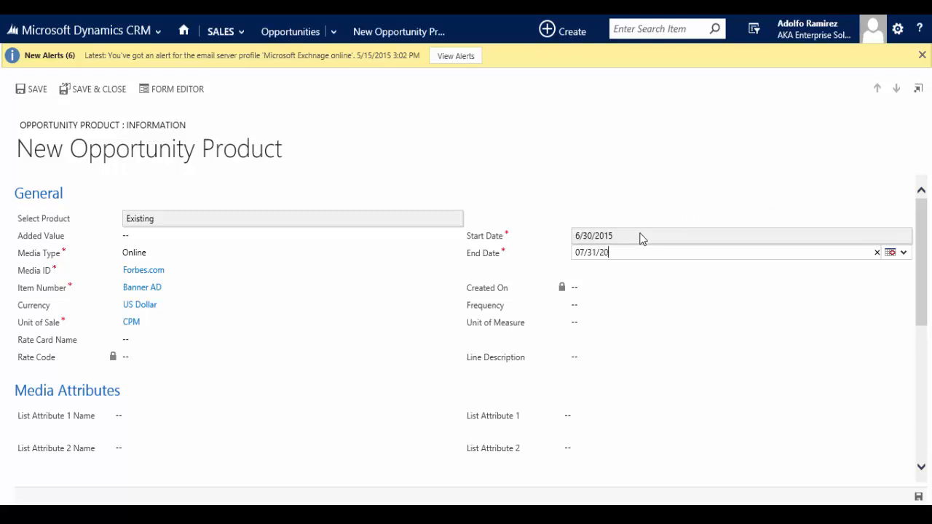
key(Tab)
click(238, 307)
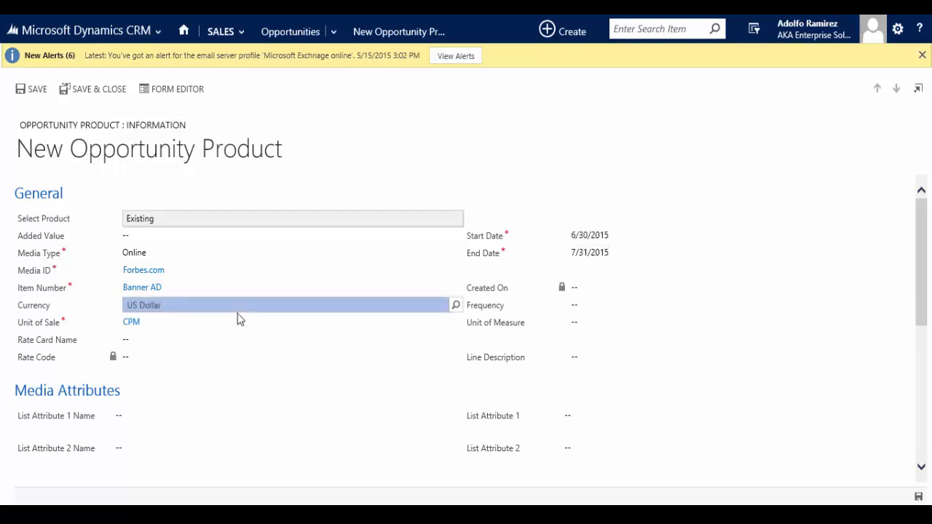
Set the first media list attribute to Section with the value Markets
scroll(241, 336, down, 2)
click(252, 331)
click(456, 324)
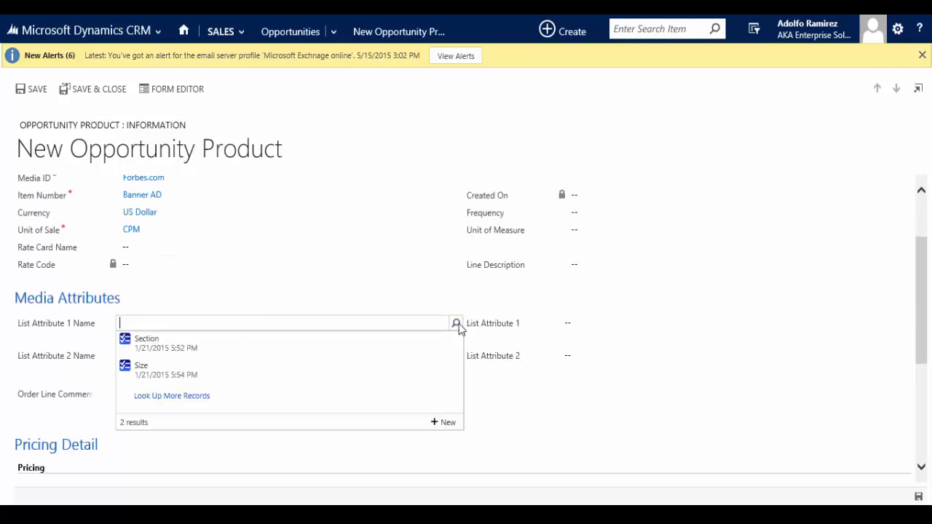
click(180, 350)
click(615, 322)
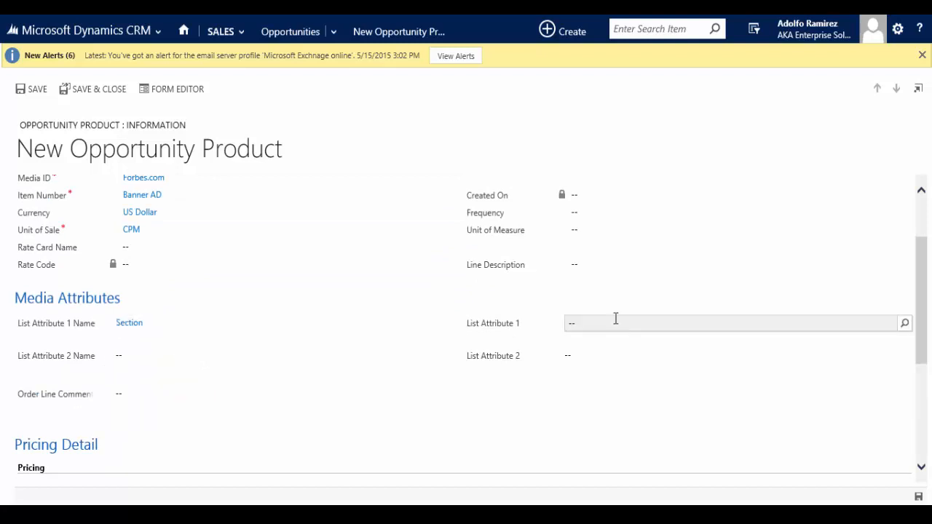
click(907, 325)
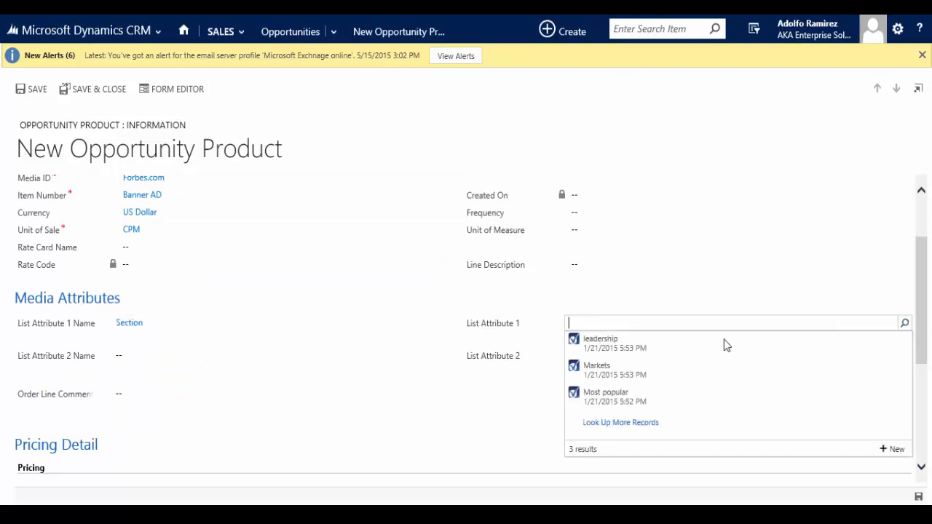
click(589, 375)
Set the second media list attribute to Size with the value 720 x 90
click(328, 355)
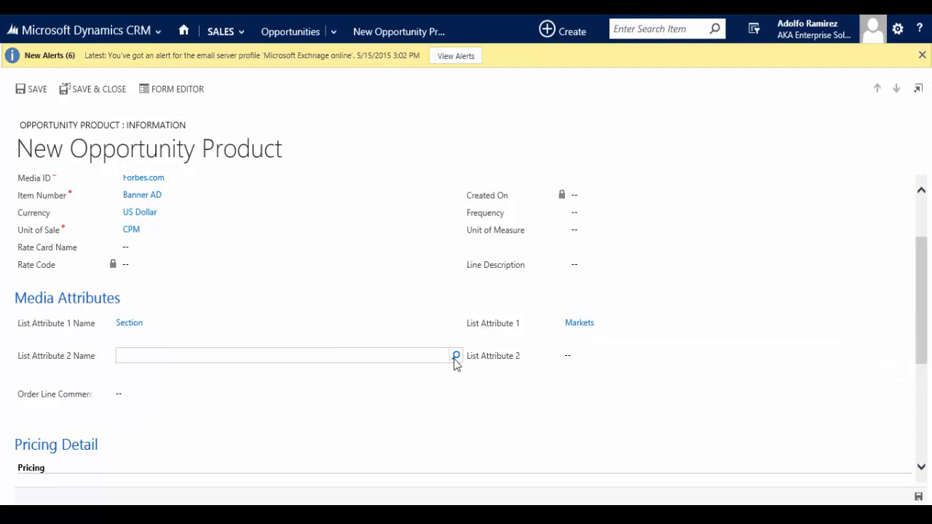
click(456, 357)
click(241, 403)
click(612, 356)
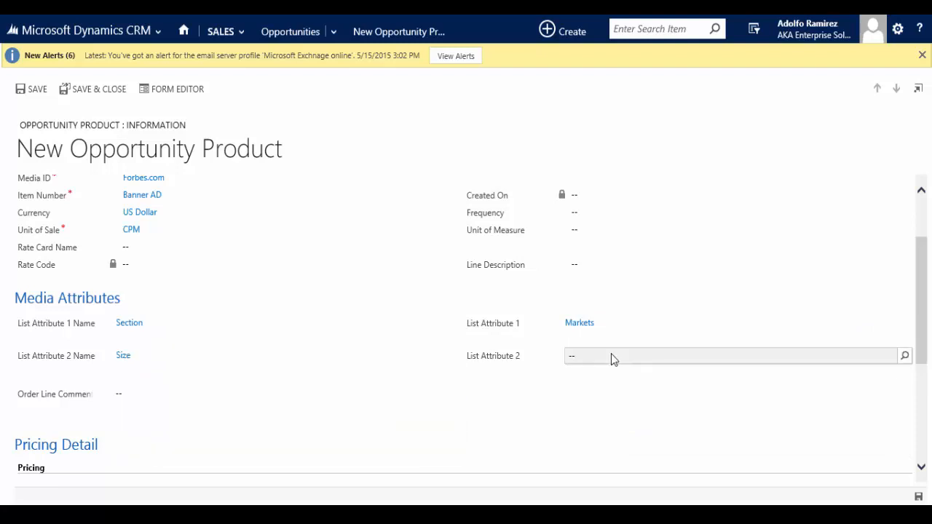
click(905, 356)
click(612, 397)
Set the banner line item's rate card price per unit to $15 and its quantity to 1,000,000
scroll(227, 407, down, 2)
click(150, 372)
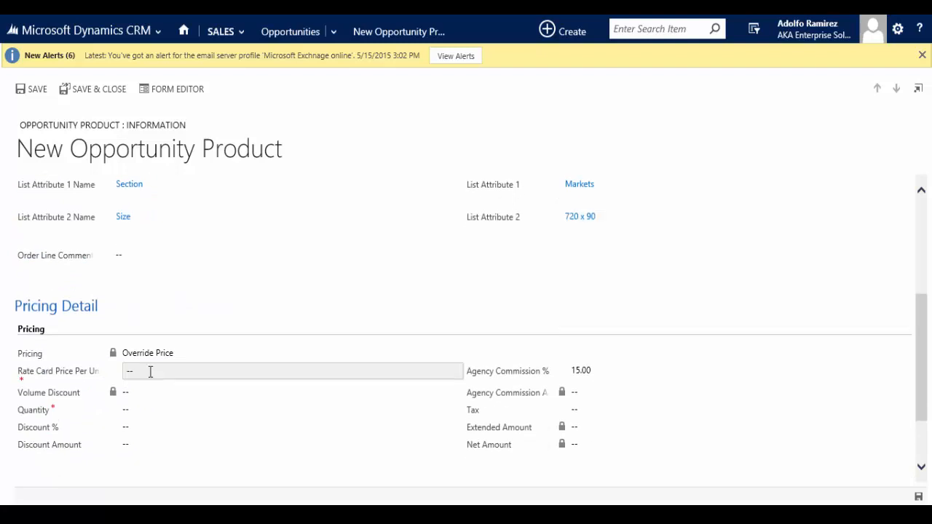
text(15)
key(Tab)
click(132, 409)
text(1000000)
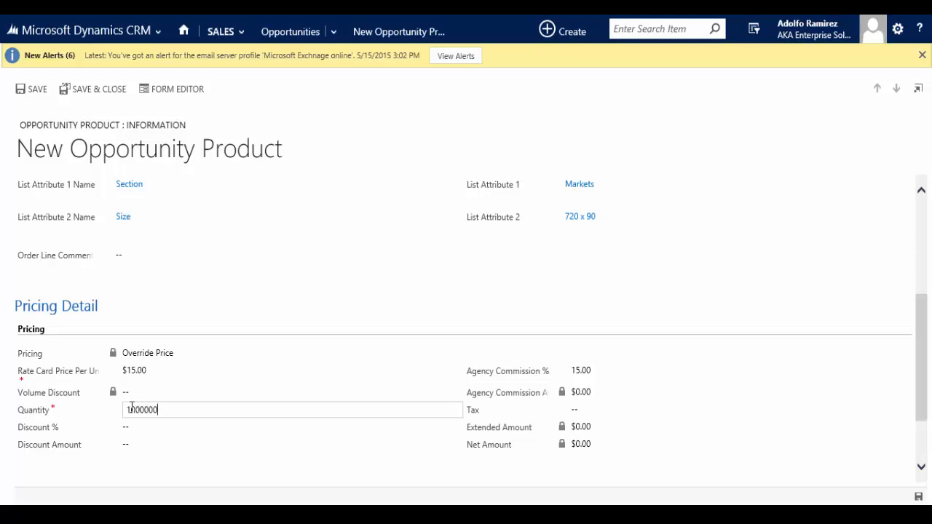
key(Tab)
Save and close the banner line item and review the opportunity's line items list
scroll(265, 423, down, 2)
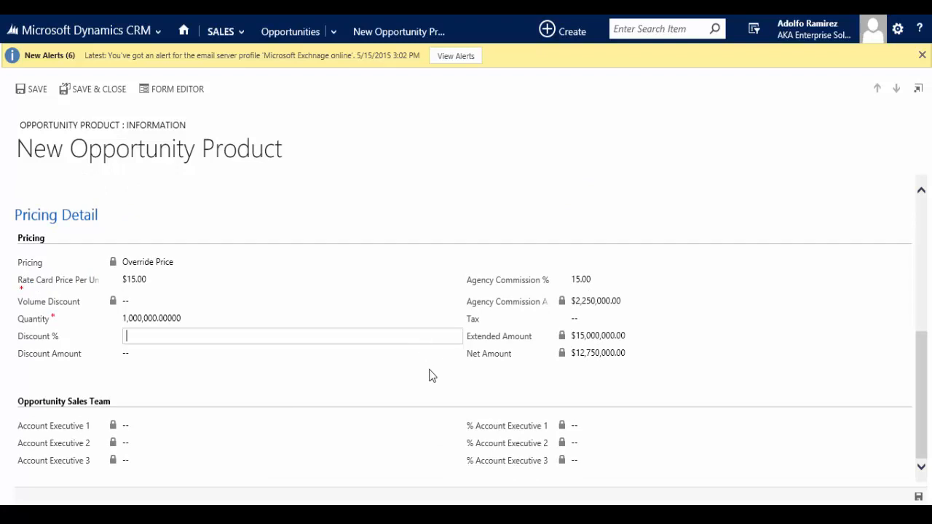
click(103, 98)
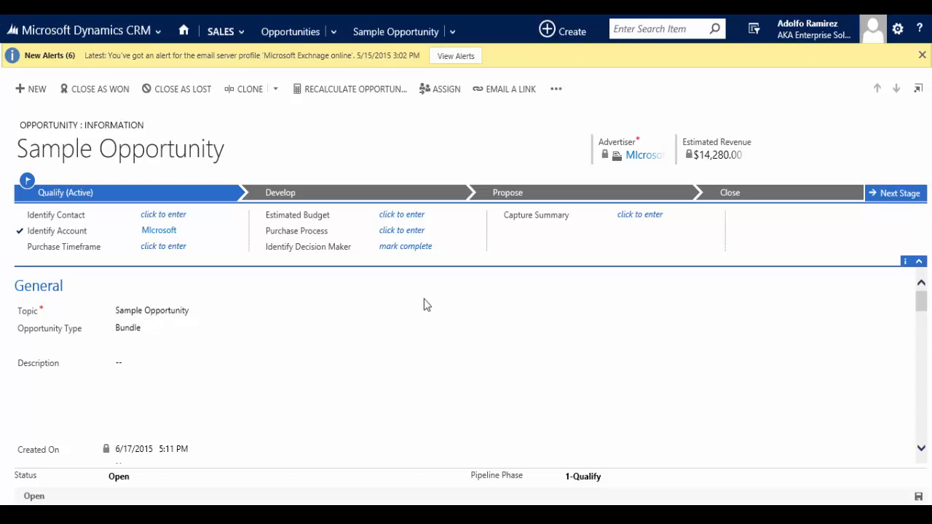
scroll(364, 338, down, 5)
scroll(364, 337, down, 8)
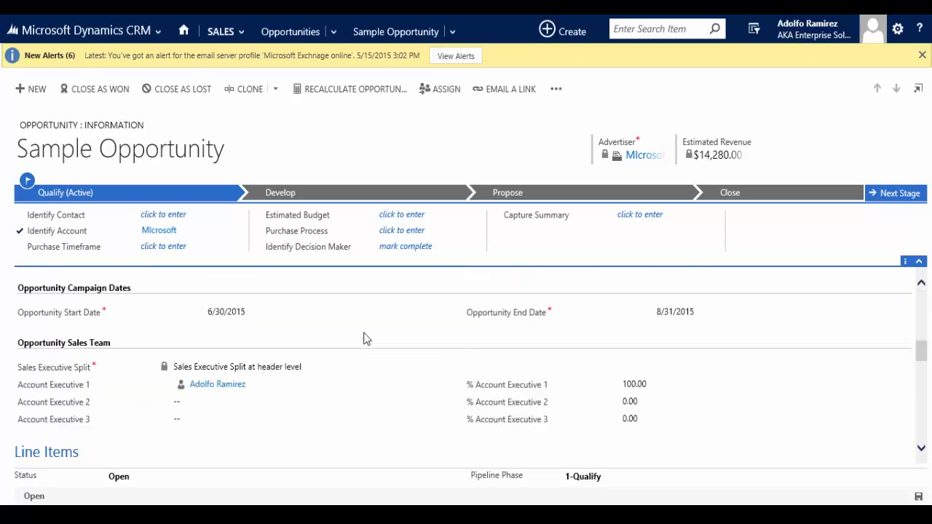
scroll(154, 434, down, 1)
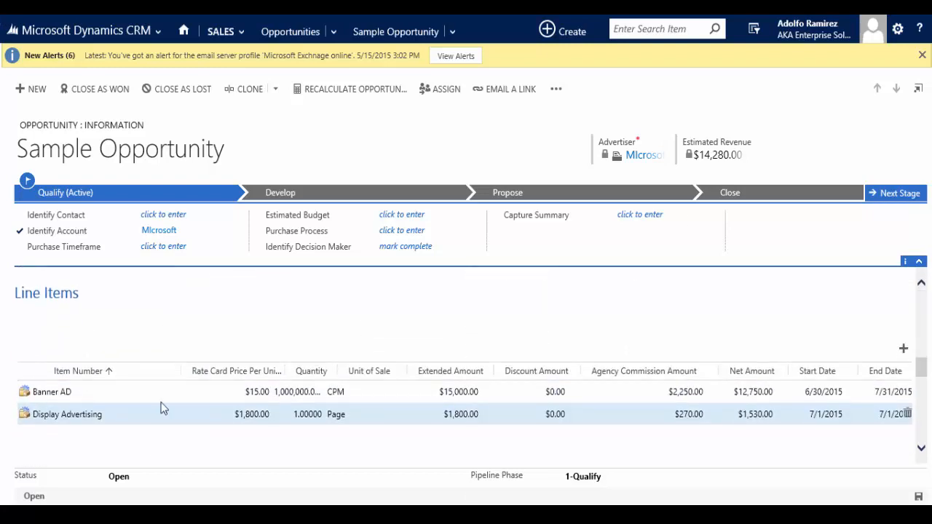